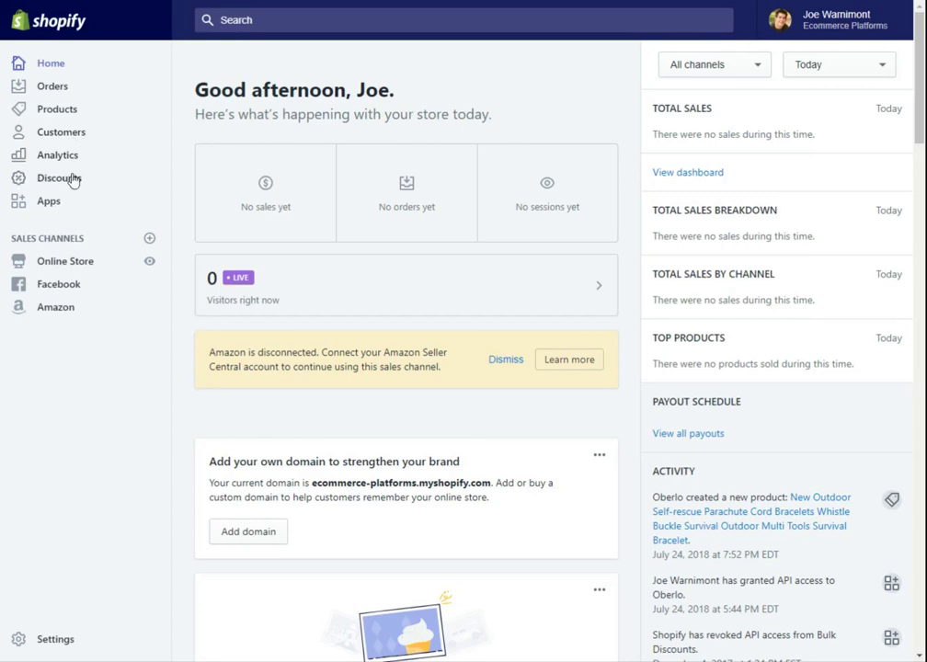
Open the online store's themes page and look over the current theme and the additional themes.
{"action": "left_click", "coordinate": [73, 266]}
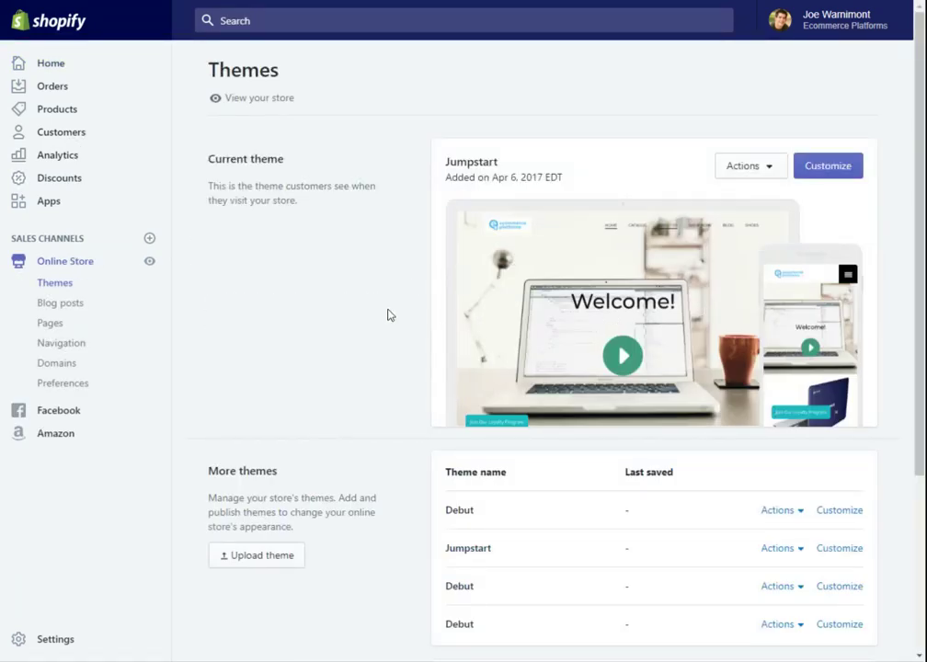
{"action": "scroll", "coordinate": [377, 310], "scroll_direction": "down", "scroll_amount": 3}
{"action": "scroll", "coordinate": [375, 311], "scroll_direction": "down", "scroll_amount": 1}
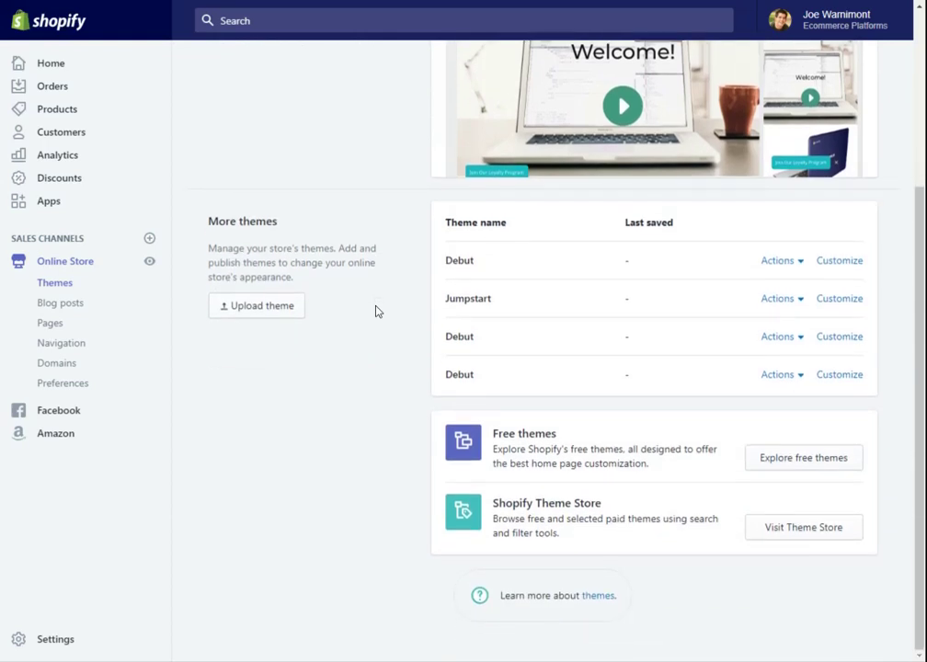
Explore the free themes on offer from Simple through Minimal, and close the list.
{"action": "left_click", "coordinate": [803, 458]}
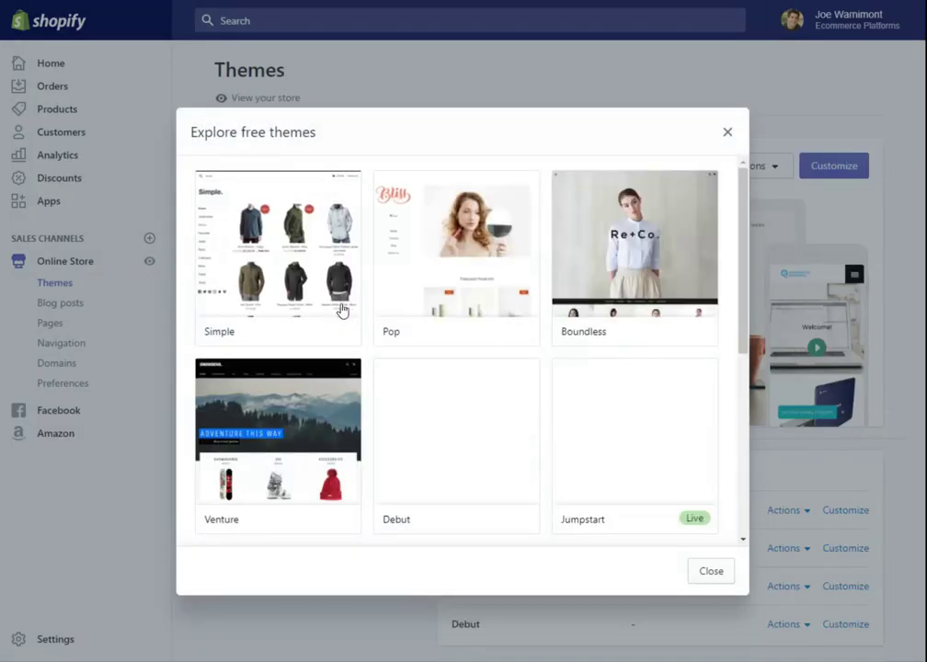
{"action": "scroll", "coordinate": [377, 305], "scroll_direction": "down", "scroll_amount": 1}
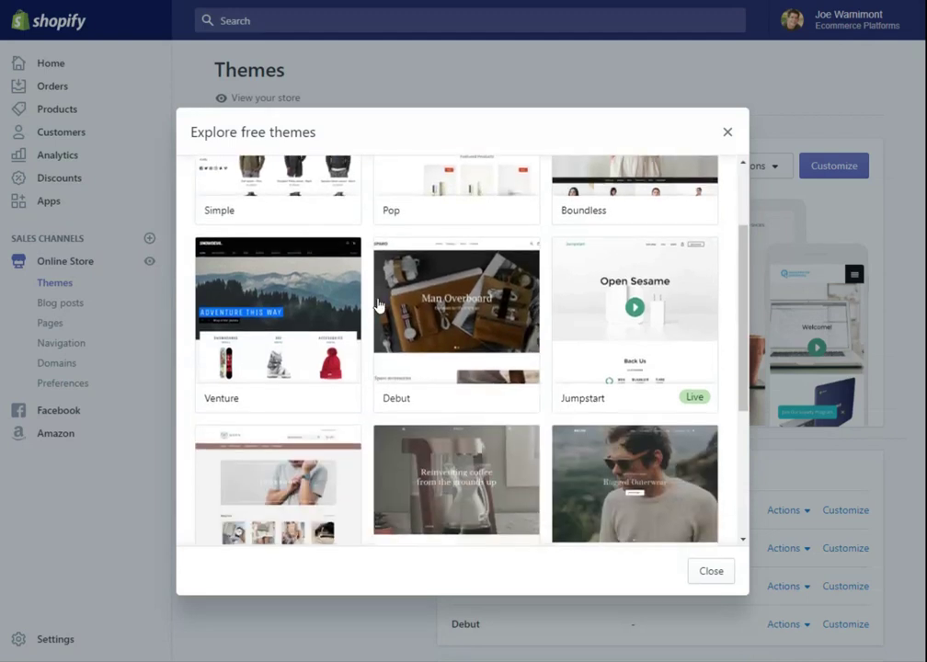
{"action": "scroll", "coordinate": [687, 278], "scroll_direction": "down", "scroll_amount": 2}
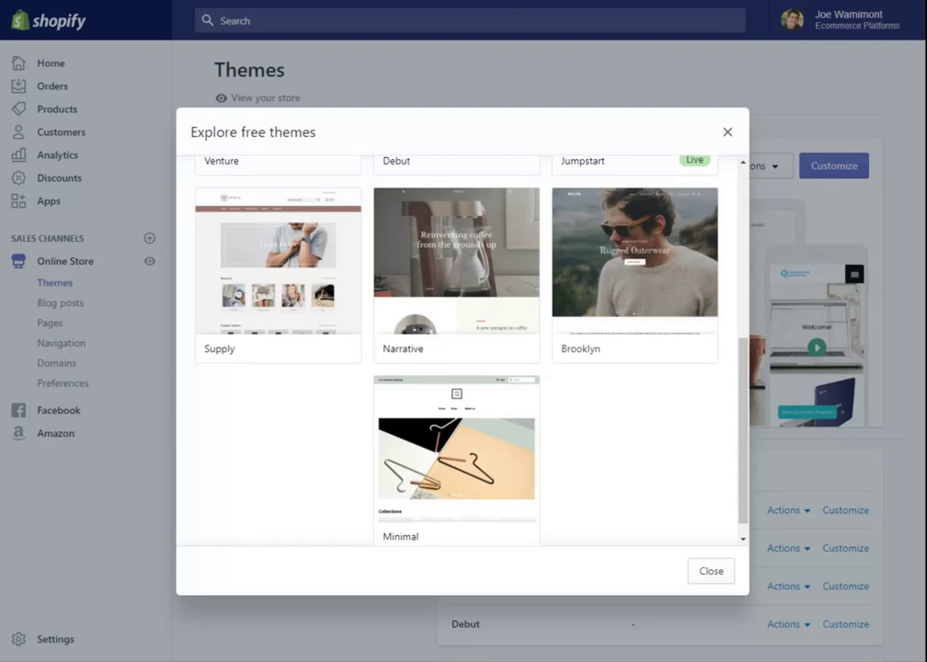
{"action": "scroll", "coordinate": [687, 278], "scroll_direction": "up", "scroll_amount": 3}
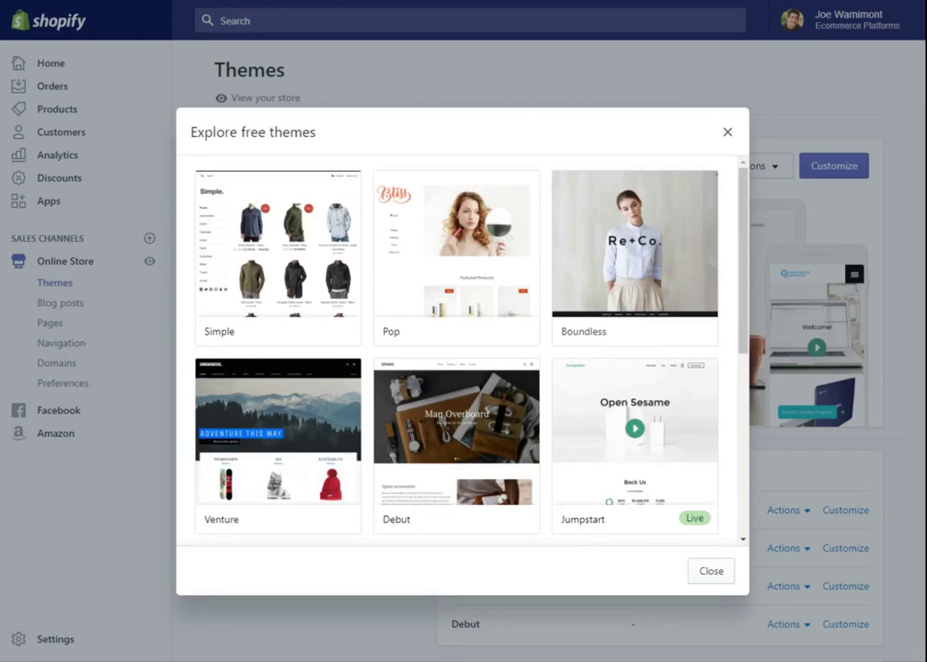
{"action": "left_click", "coordinate": [727, 136]}
{"action": "scroll", "coordinate": [359, 211], "scroll_direction": "up", "scroll_amount": 3}
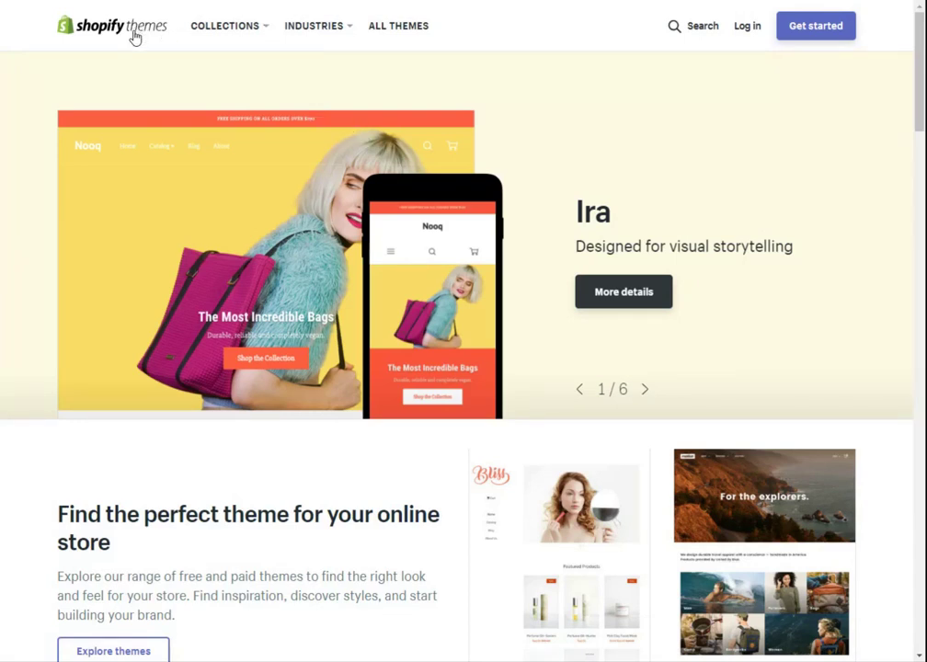
Browse the Shopify theme store by the Clothing & Fashion industry and look through the matching themes.
{"action": "mouse_move", "coordinate": [261, 33]}
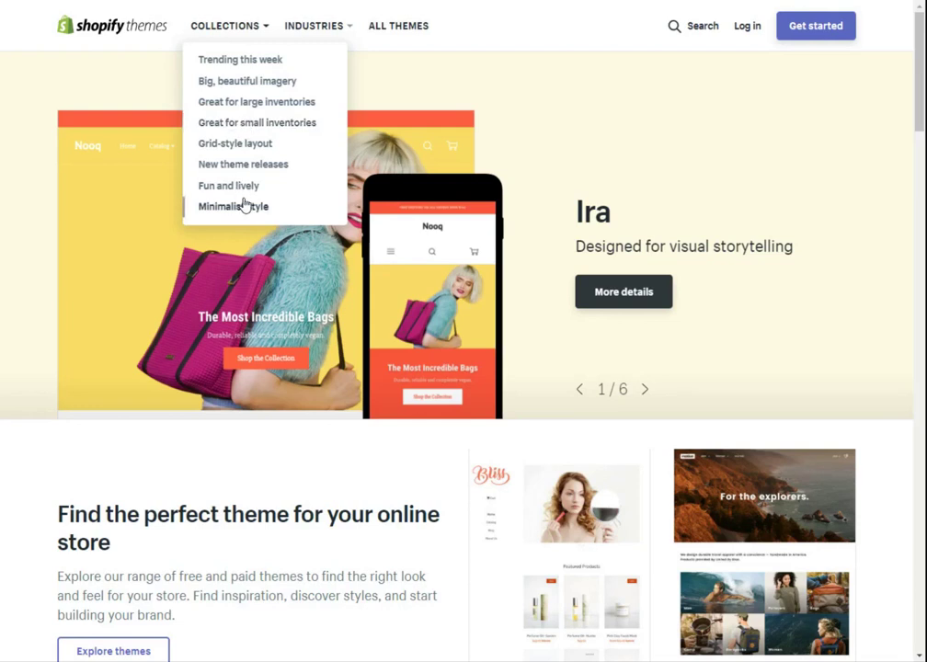
{"action": "mouse_move", "coordinate": [341, 36]}
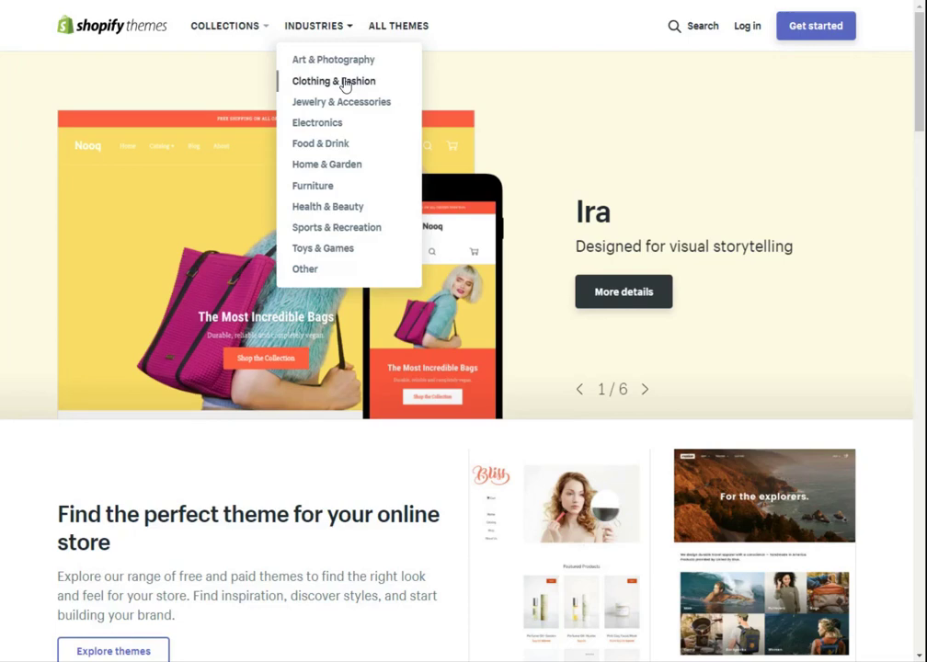
{"action": "left_click", "coordinate": [342, 82]}
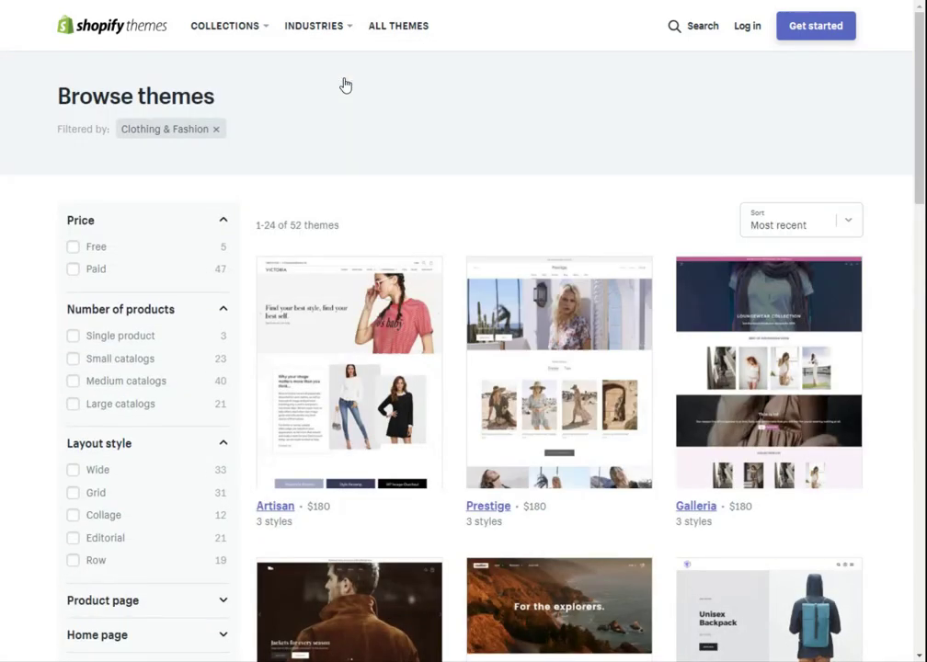
{"action": "scroll", "coordinate": [345, 84], "scroll_direction": "down", "scroll_amount": 2}
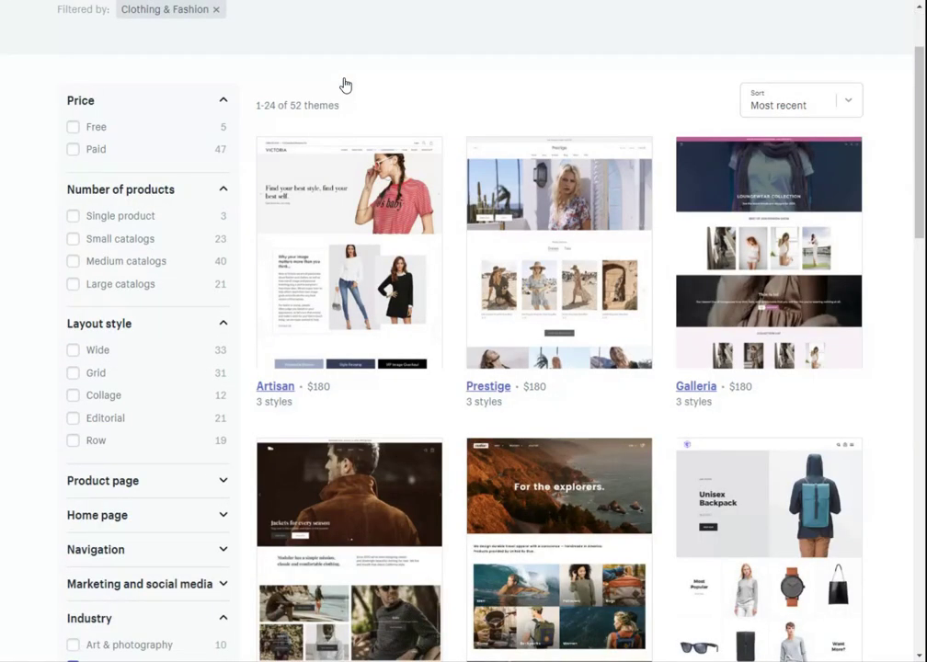
{"action": "scroll", "coordinate": [345, 85], "scroll_direction": "down", "scroll_amount": 2}
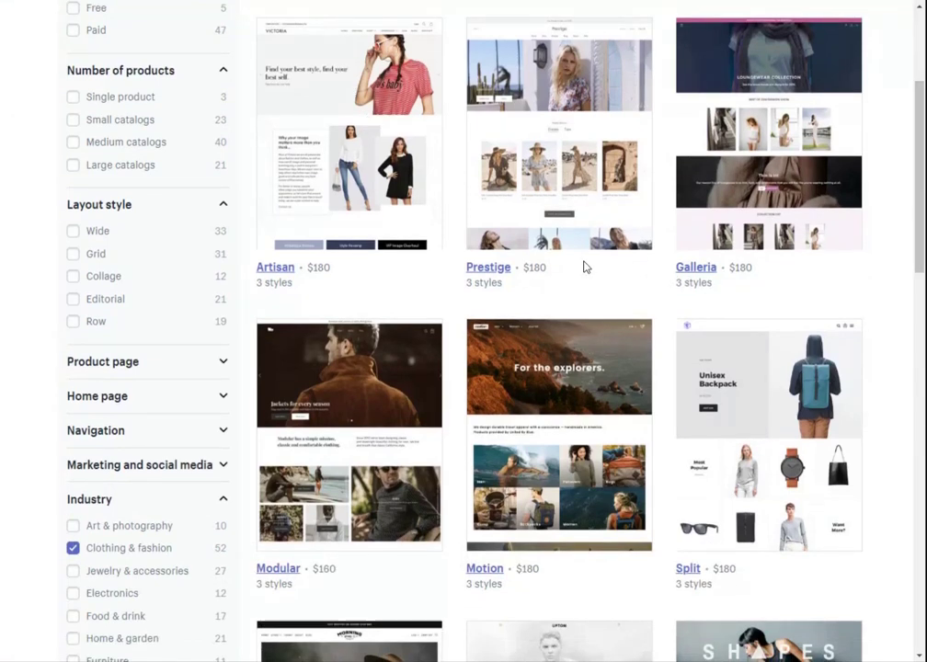
{"action": "scroll", "coordinate": [317, 446], "scroll_direction": "down", "scroll_amount": 2}
{"action": "scroll", "coordinate": [484, 338], "scroll_direction": "down", "scroll_amount": 4}
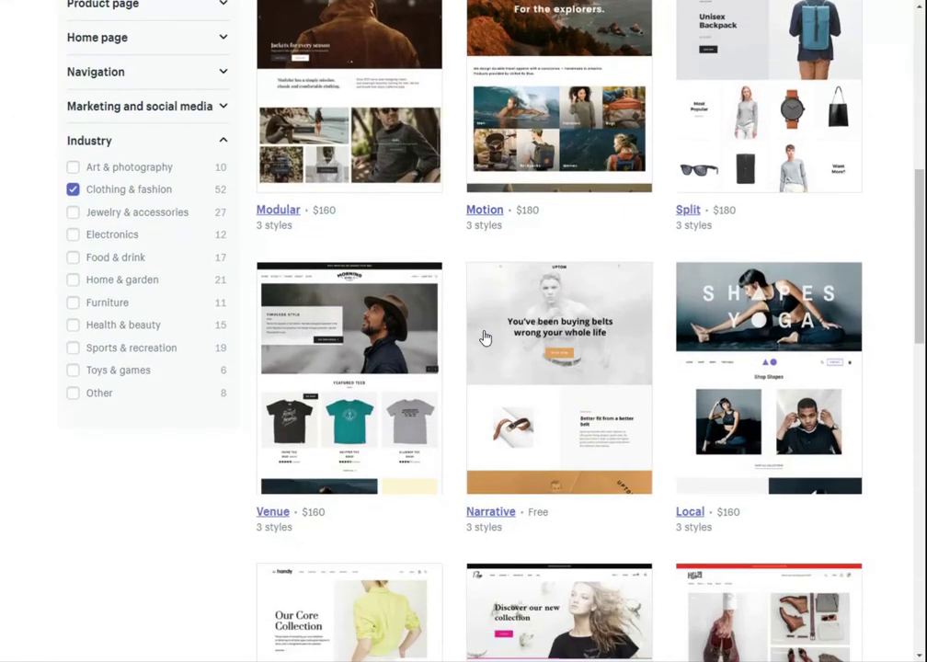
{"action": "scroll", "coordinate": [485, 337], "scroll_direction": "up", "scroll_amount": 7}
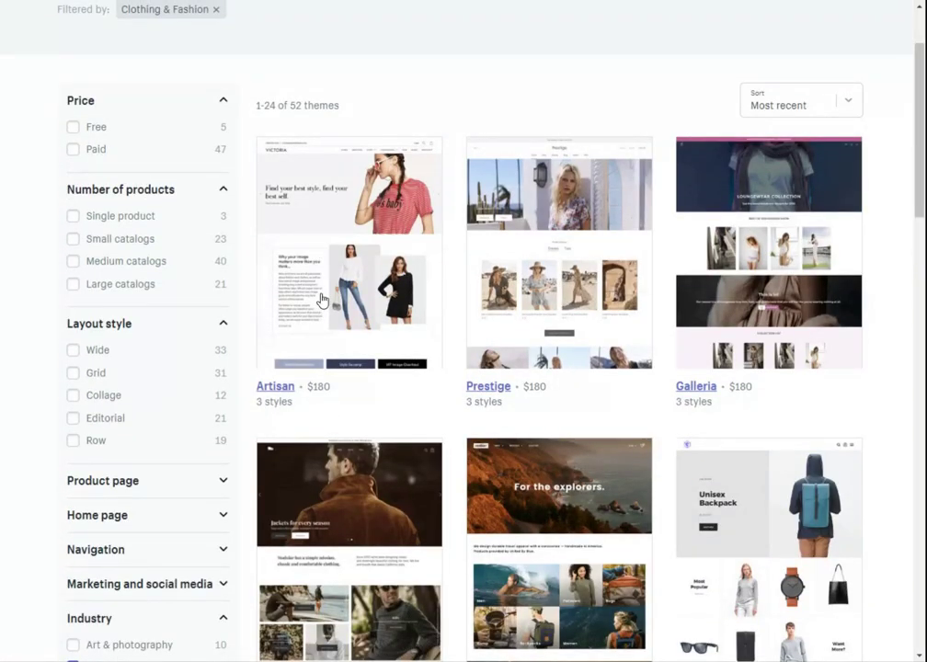
Open the Artisan theme's details and compare its Phoenix, Barcelona and Victoria styles, ending on Victoria.
{"action": "left_click", "coordinate": [322, 299]}
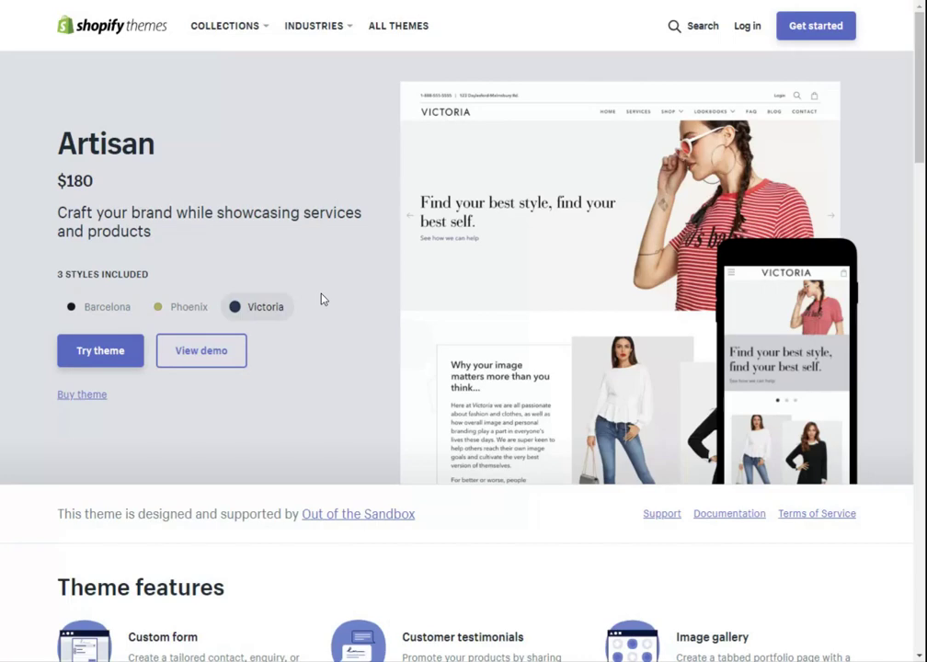
{"action": "left_click", "coordinate": [179, 312]}
{"action": "left_click", "coordinate": [98, 307]}
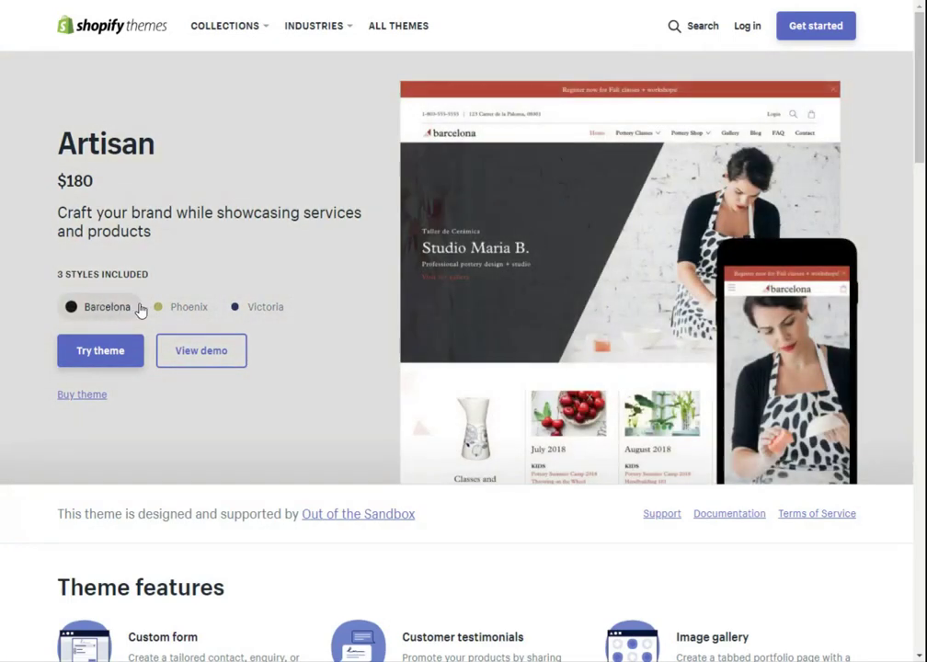
{"action": "left_click", "coordinate": [266, 318]}
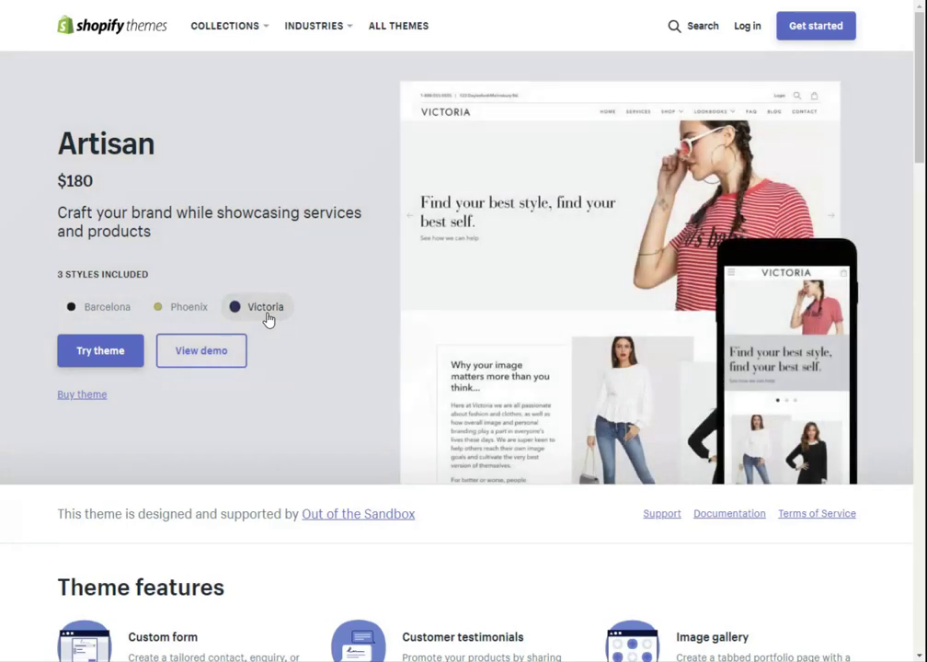
View the demo store of Artisan's Victoria style, dismiss the newsletter popup and examine the home page sections.
{"action": "left_click", "coordinate": [193, 353]}
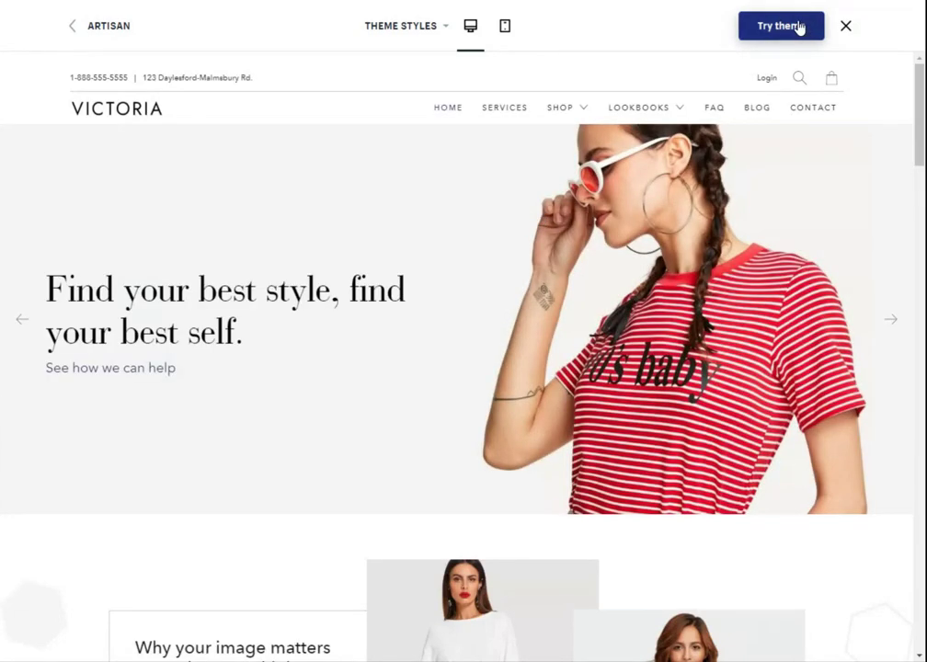
{"action": "scroll", "coordinate": [353, 232], "scroll_direction": "down", "scroll_amount": 2}
{"action": "scroll", "coordinate": [353, 231], "scroll_direction": "down", "scroll_amount": 7}
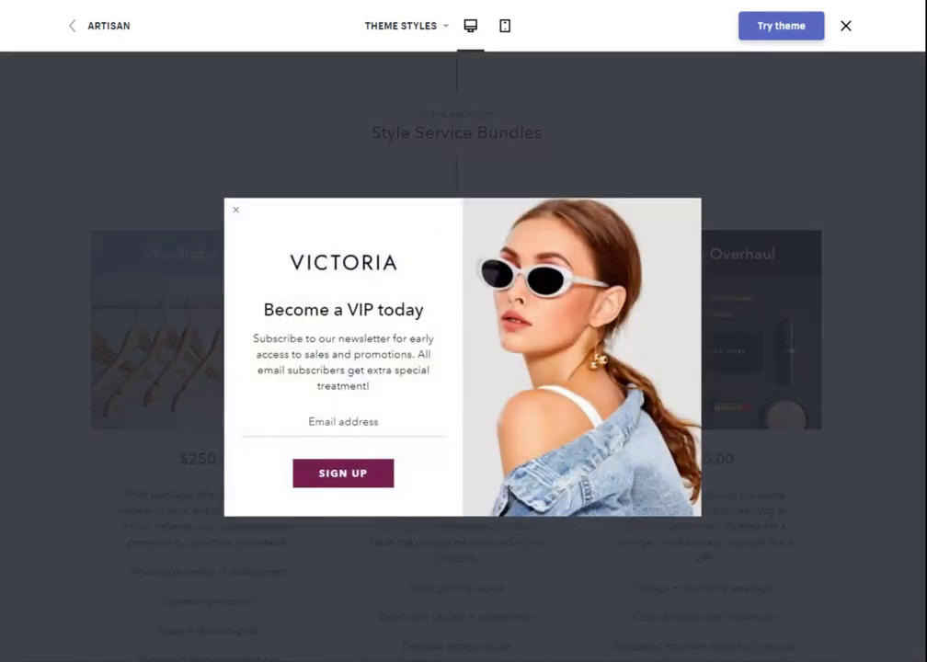
{"action": "left_click", "coordinate": [235, 210]}
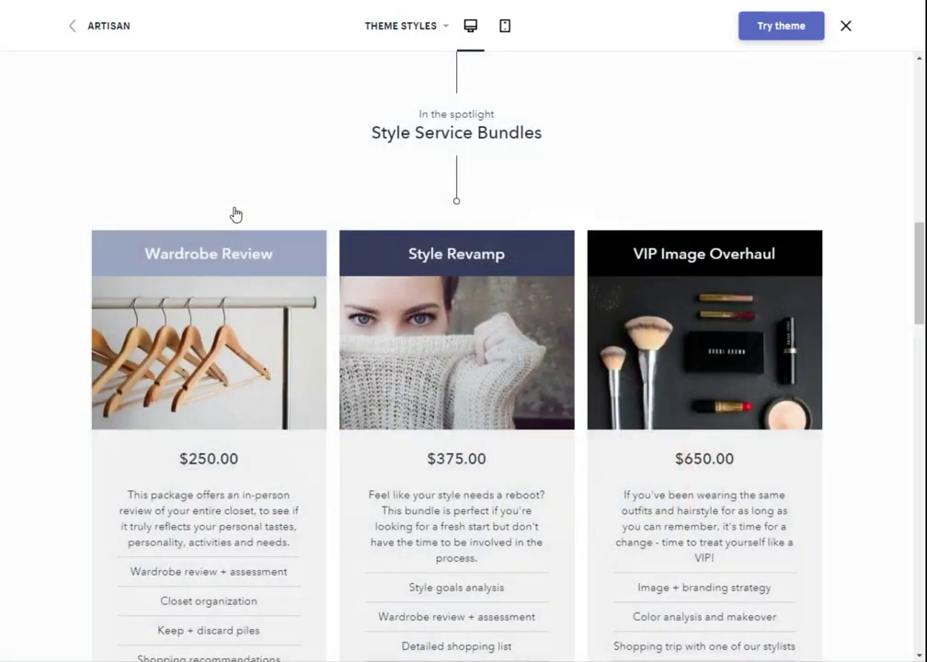
{"action": "scroll", "coordinate": [233, 212], "scroll_direction": "down", "scroll_amount": 1}
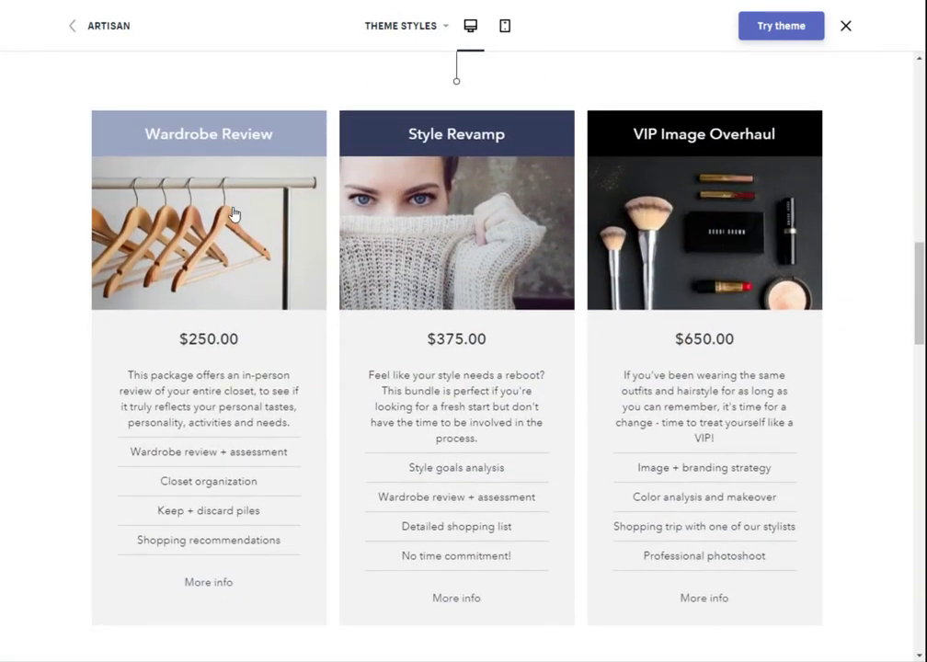
{"action": "scroll", "coordinate": [233, 212], "scroll_direction": "down", "scroll_amount": 5}
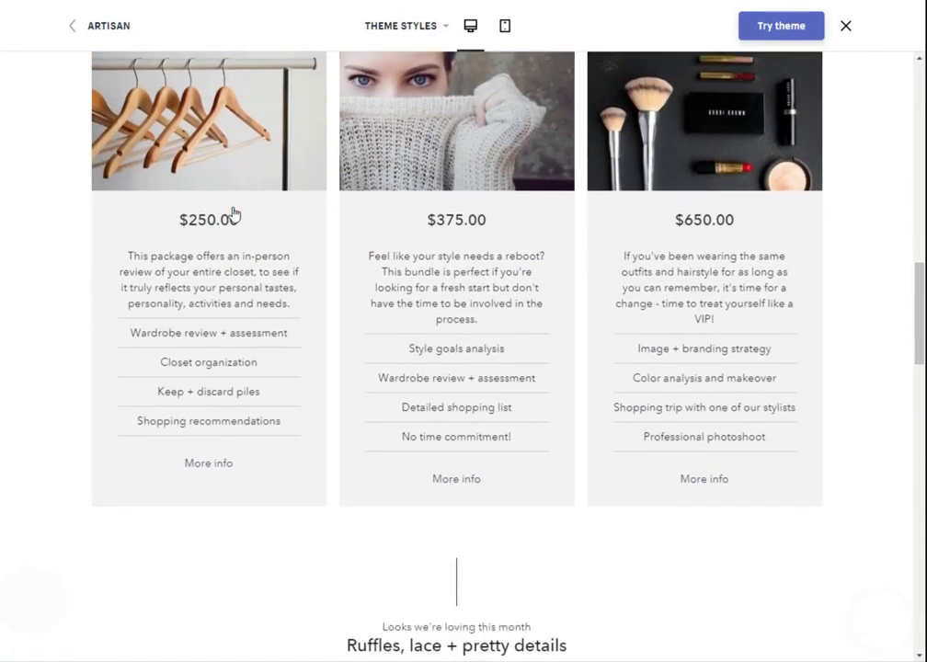
{"action": "scroll", "coordinate": [233, 213], "scroll_direction": "down", "scroll_amount": 1}
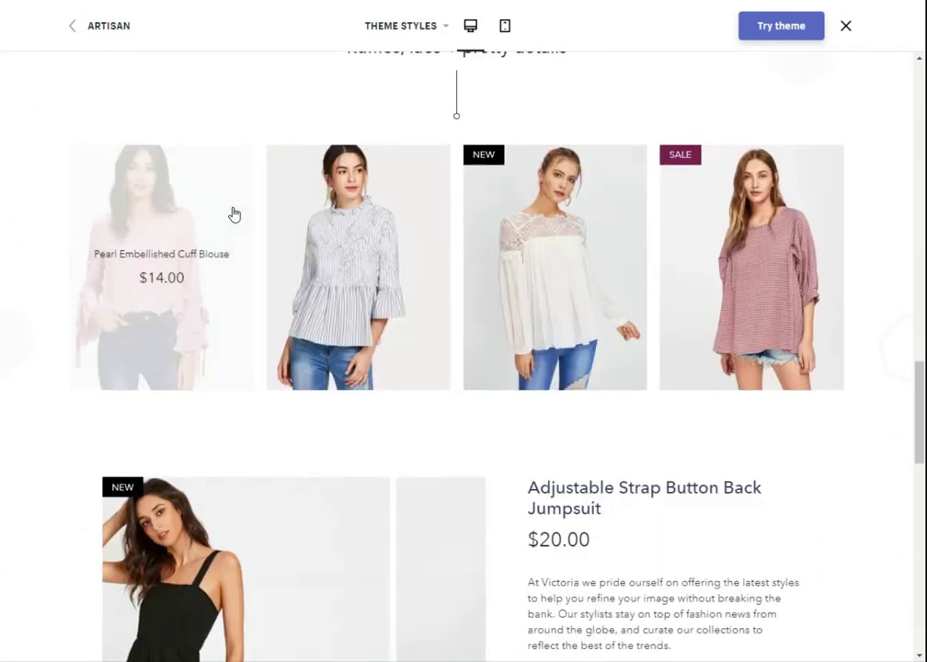
{"action": "scroll", "coordinate": [233, 212], "scroll_direction": "down", "scroll_amount": 3}
{"action": "scroll", "coordinate": [233, 213], "scroll_direction": "down", "scroll_amount": 1}
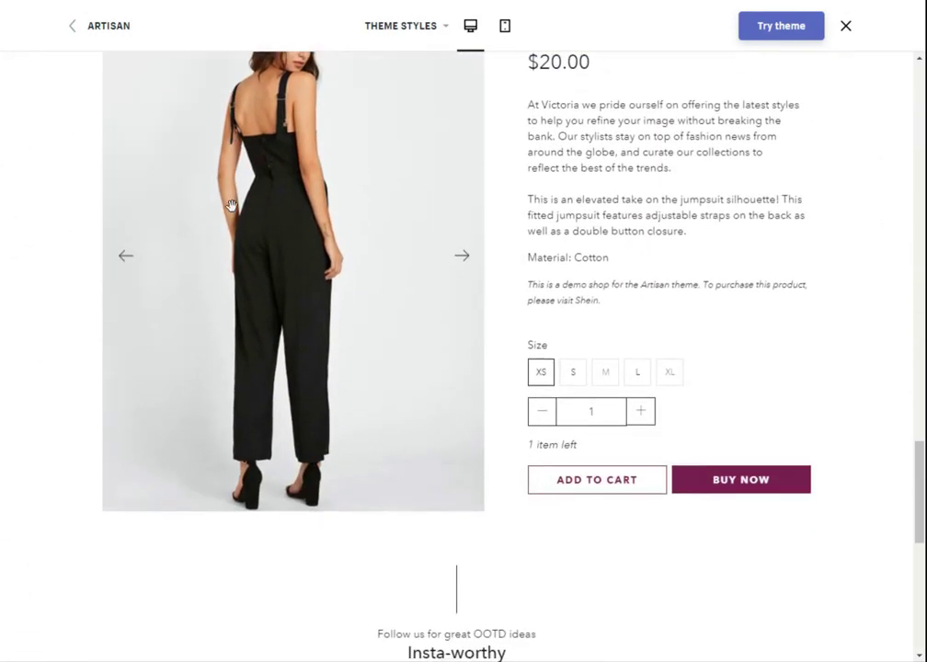
{"action": "scroll", "coordinate": [231, 204], "scroll_direction": "up", "scroll_amount": 1}
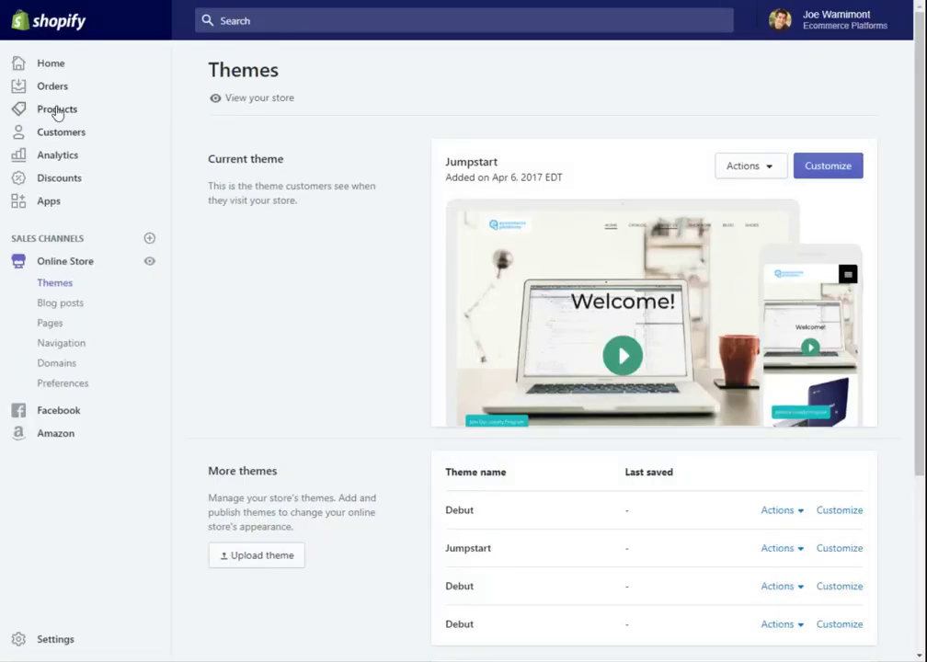
Open the store's full product list in the Shopify admin and open the black Gnarly Shoes product.
{"action": "left_click", "coordinate": [57, 110]}
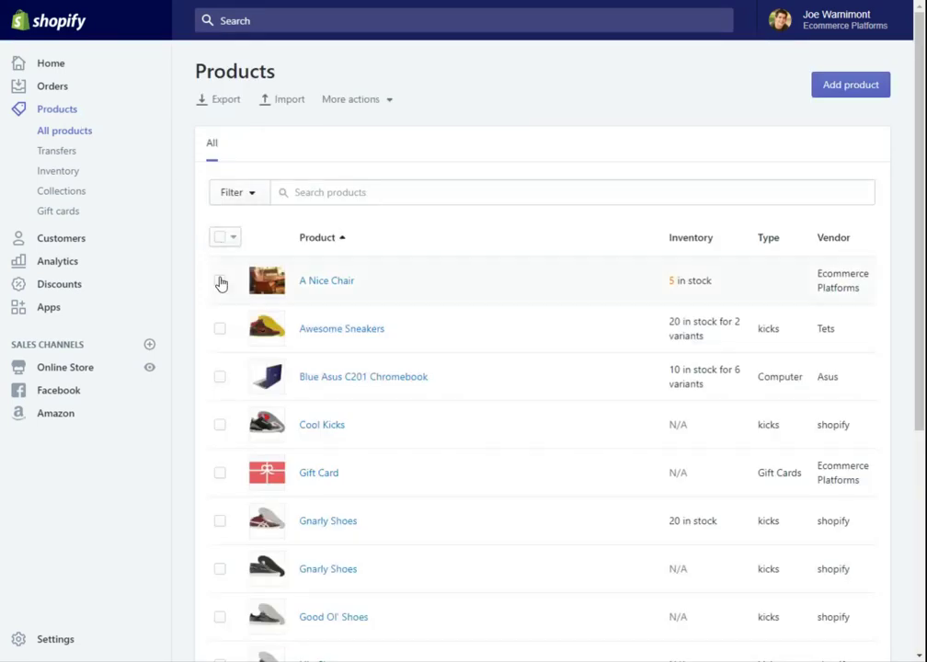
{"action": "scroll", "coordinate": [220, 282], "scroll_direction": "down", "scroll_amount": 3}
{"action": "scroll", "coordinate": [219, 281], "scroll_direction": "down", "scroll_amount": 2}
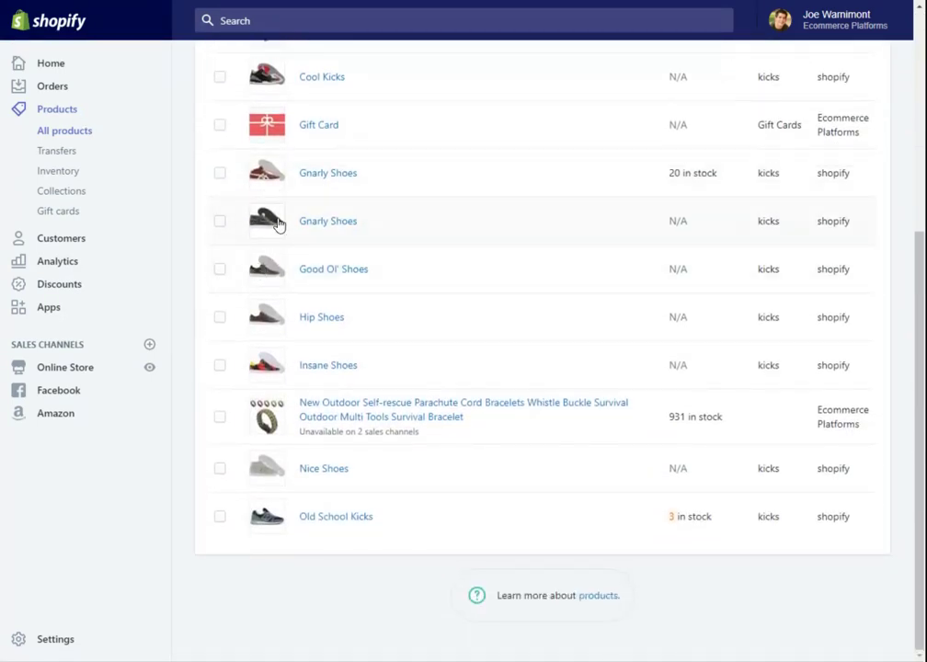
{"action": "left_click", "coordinate": [323, 222]}
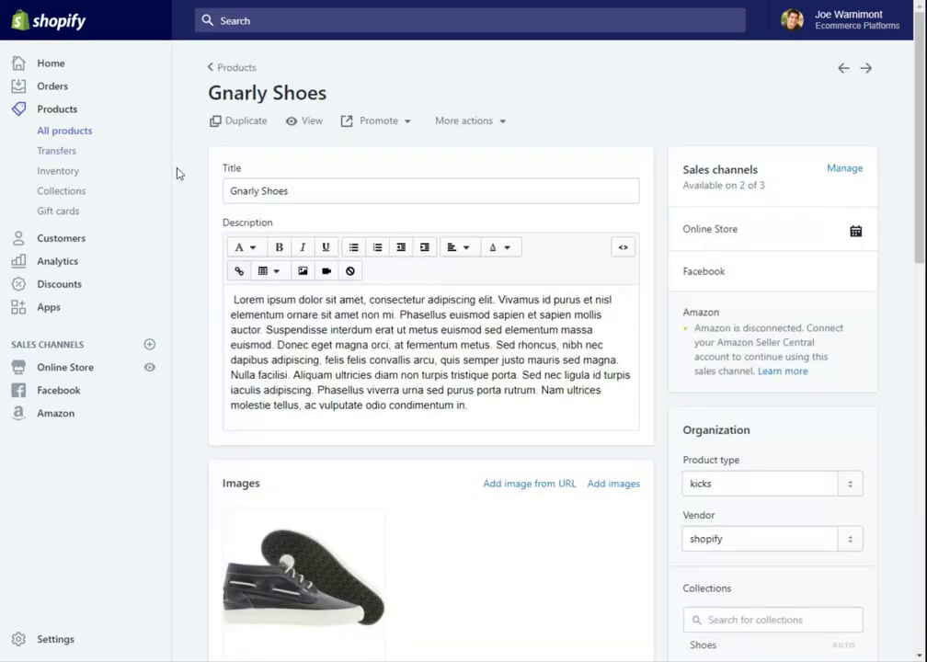
Examine the product's title, description, images, pricing, inventory, shipping, variants and search engine listing sections.
{"action": "triple_click", "coordinate": [272, 191]}
{"action": "scroll", "coordinate": [206, 231], "scroll_direction": "down", "scroll_amount": 2}
{"action": "key", "text": "Tab"}
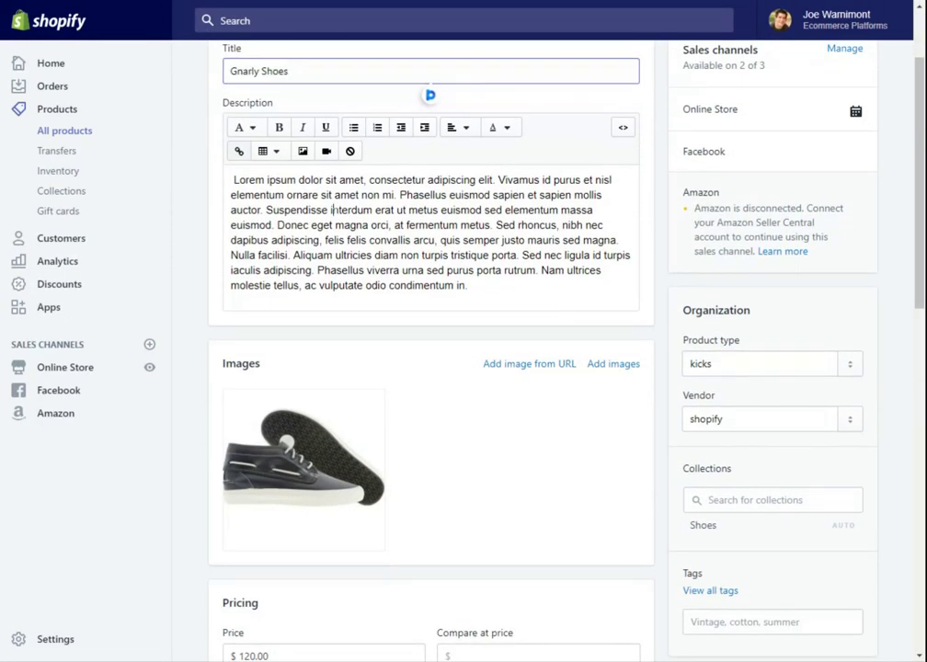
{"action": "key", "text": "ctrl+a"}
{"action": "scroll", "coordinate": [200, 221], "scroll_direction": "down", "scroll_amount": 4}
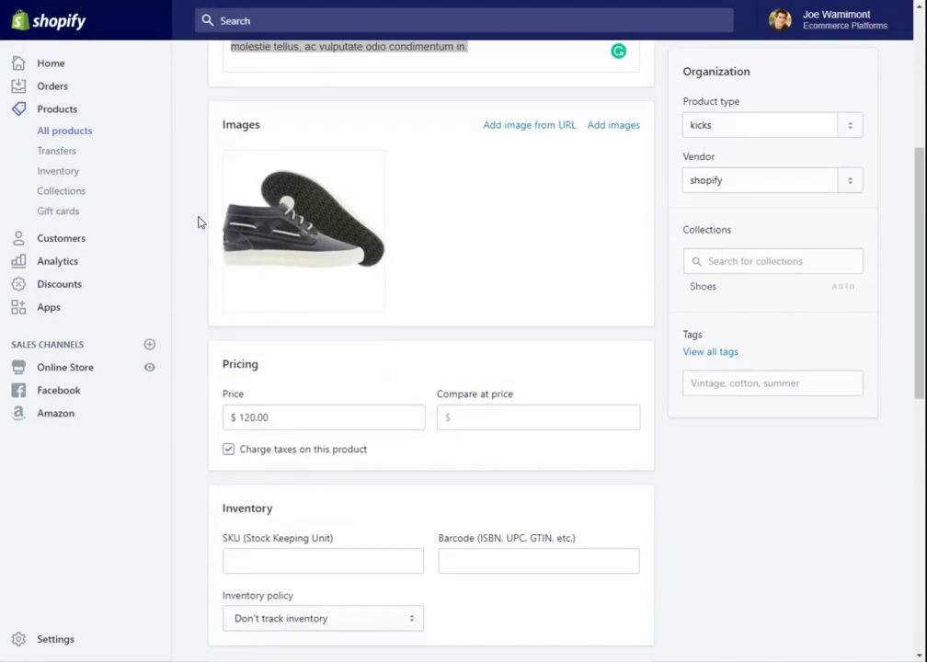
{"action": "scroll", "coordinate": [216, 257], "scroll_direction": "down", "scroll_amount": 4}
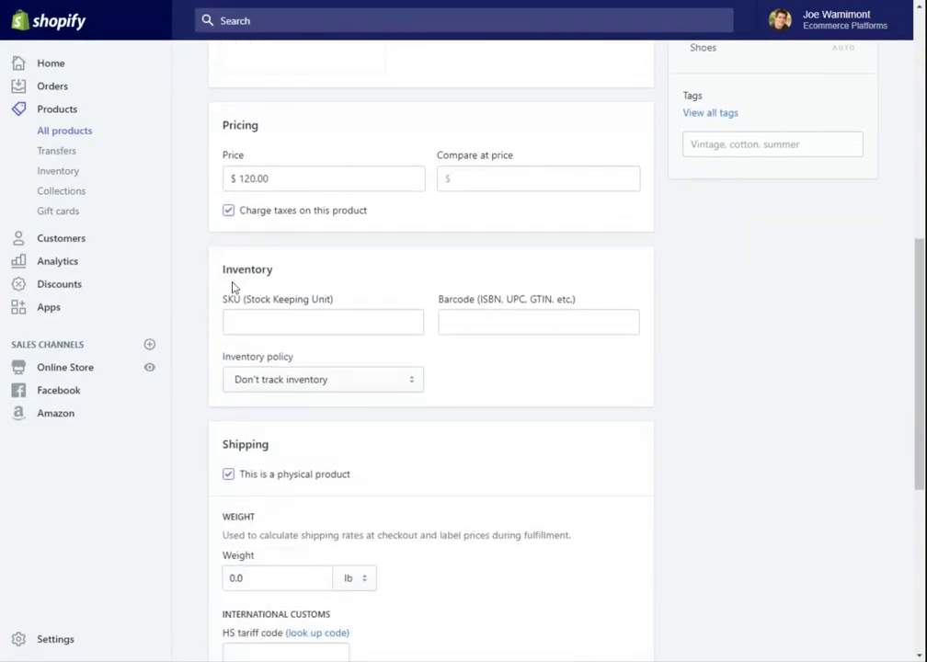
{"action": "scroll", "coordinate": [206, 277], "scroll_direction": "down", "scroll_amount": 1}
{"action": "scroll", "coordinate": [206, 277], "scroll_direction": "down", "scroll_amount": 3}
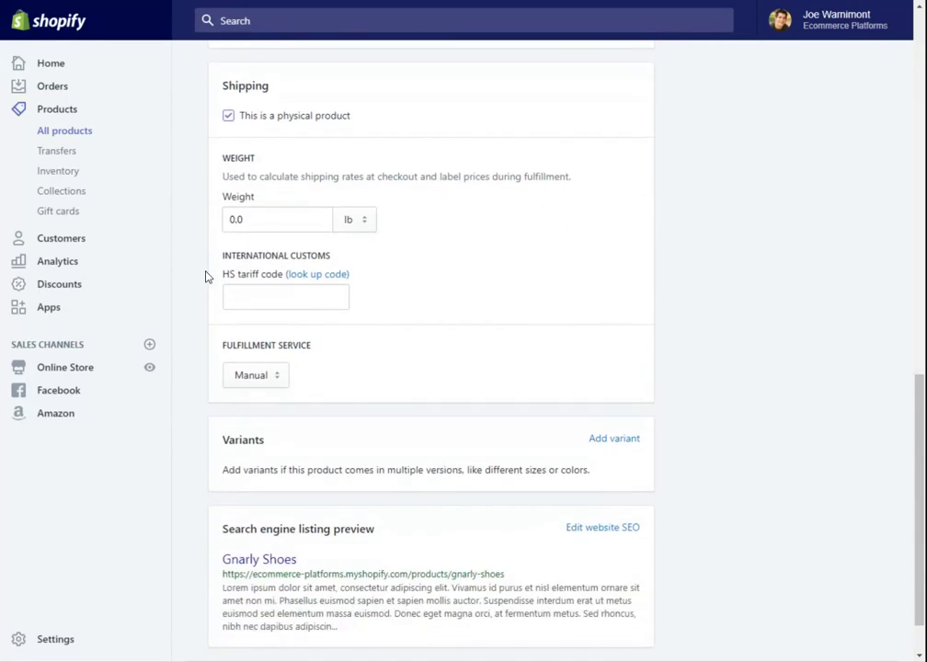
{"action": "scroll", "coordinate": [206, 277], "scroll_direction": "up", "scroll_amount": 10}
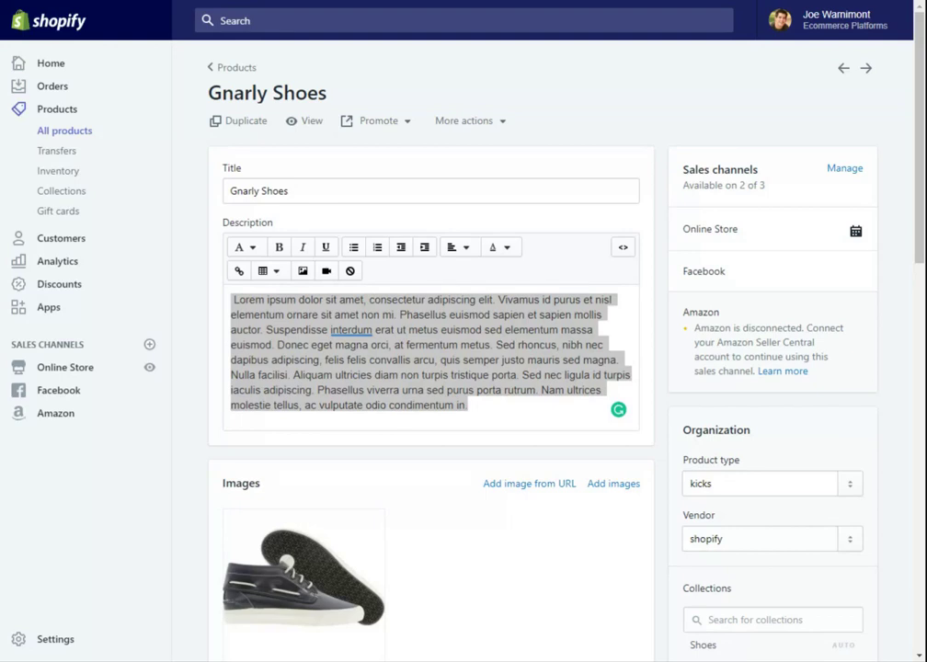
Open the App Store details of Oberlo from the store's installed apps.
{"action": "left_click", "coordinate": [51, 310]}
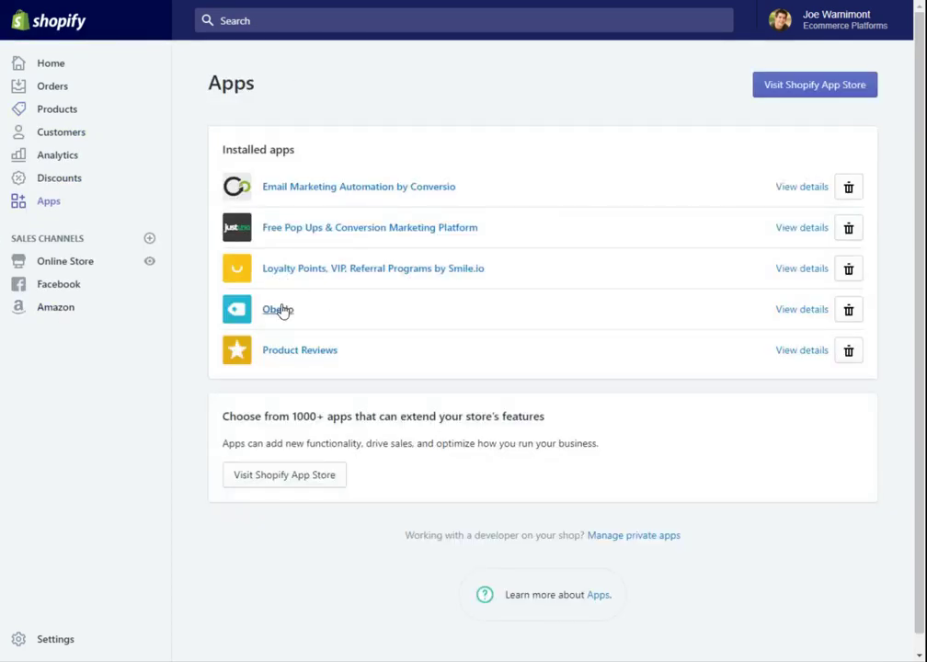
{"action": "left_click", "coordinate": [793, 313]}
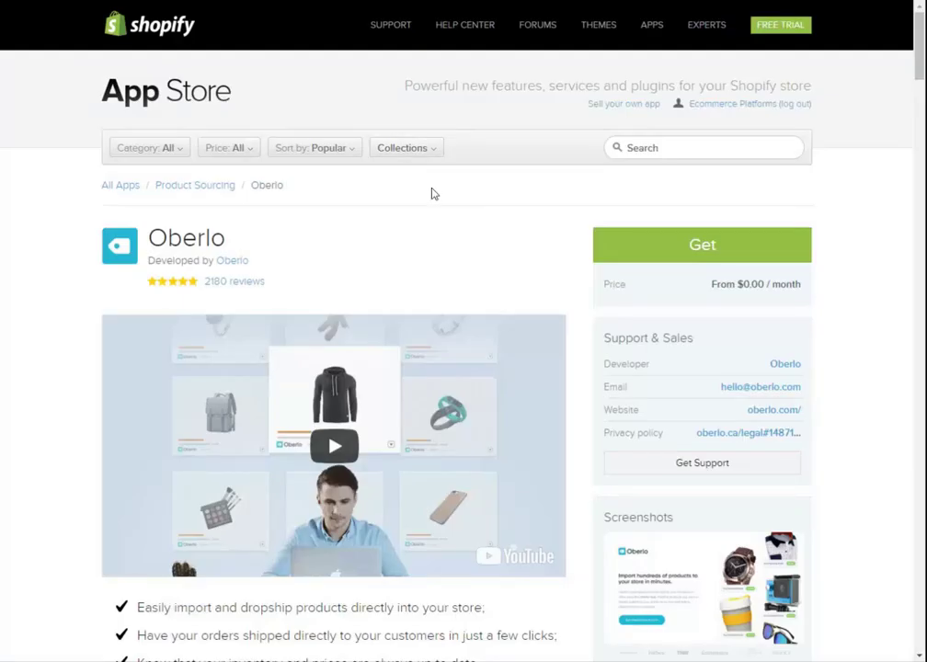
Open Oberlo and browse the Women's Clothing & Accessories category to the SHEIN yellow split sleeve belted jacket.
{"action": "left_click", "coordinate": [661, 247]}
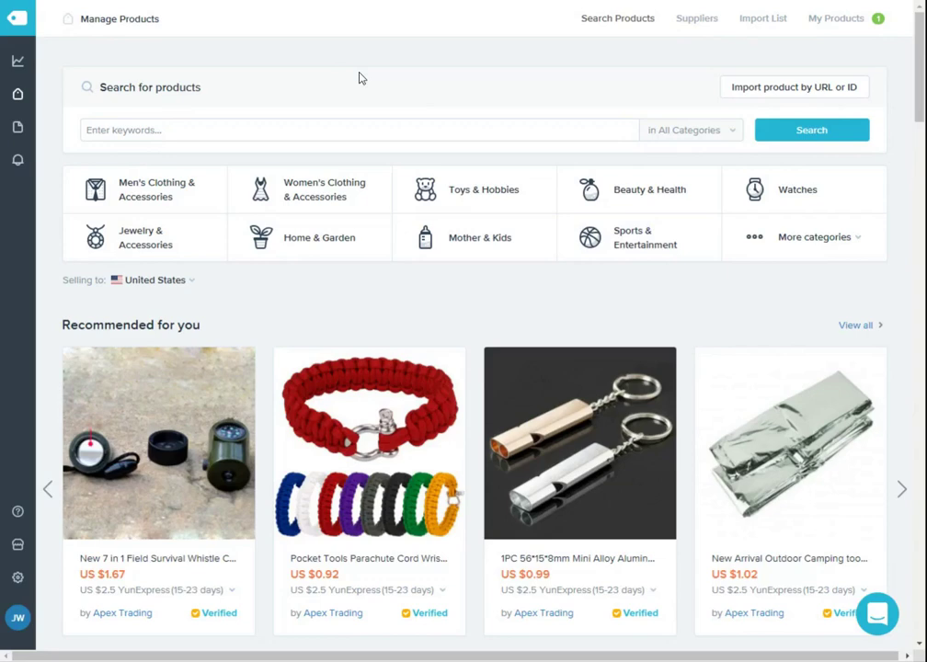
{"action": "left_click", "coordinate": [321, 196]}
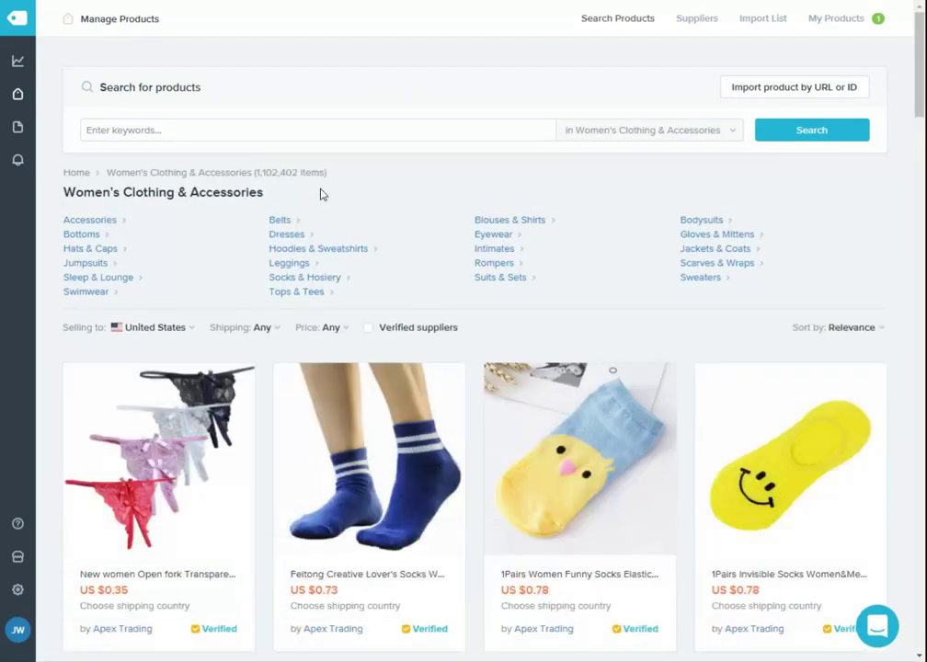
{"action": "scroll", "coordinate": [321, 195], "scroll_direction": "down", "scroll_amount": 10}
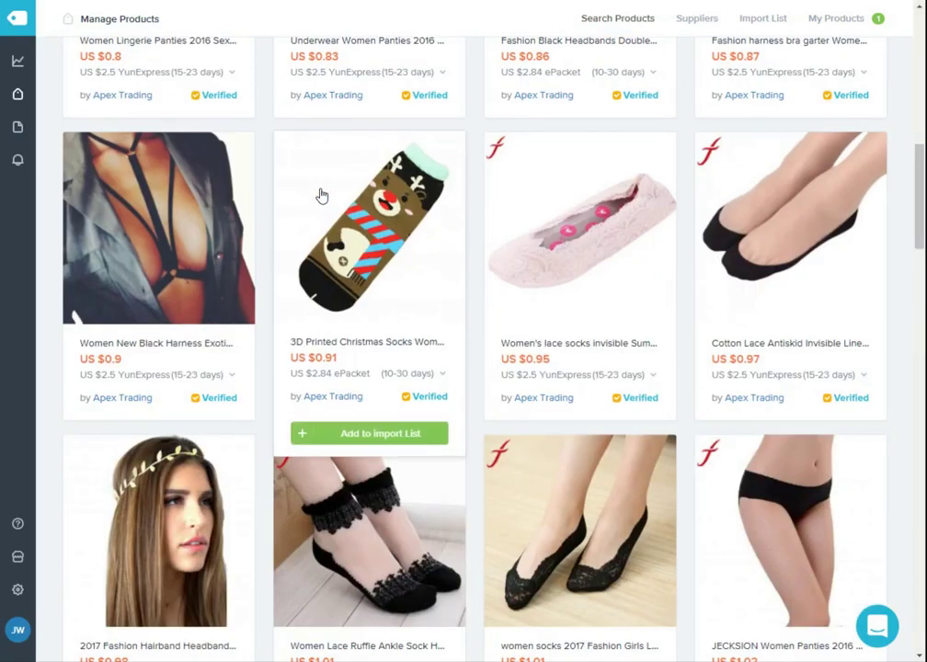
{"action": "scroll", "coordinate": [321, 195], "scroll_direction": "down", "scroll_amount": 8}
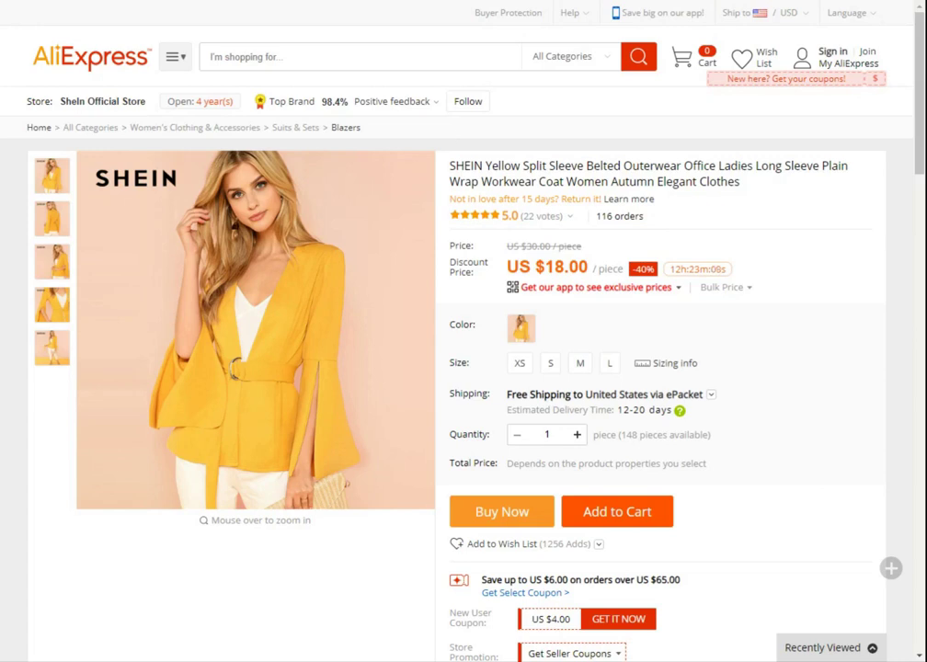
Check the SHEIN yellow jacket's AliExpress listing and add the product to Oberlo's import list.
{"action": "scroll", "coordinate": [457, 136], "scroll_direction": "down", "scroll_amount": 2}
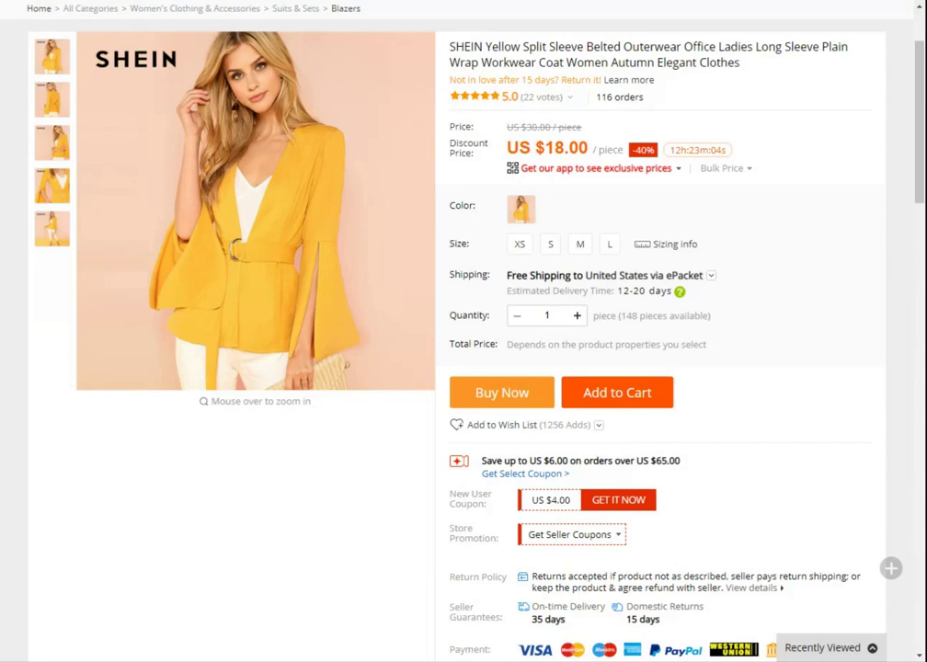
{"action": "scroll", "coordinate": [381, 46], "scroll_direction": "up", "scroll_amount": 2}
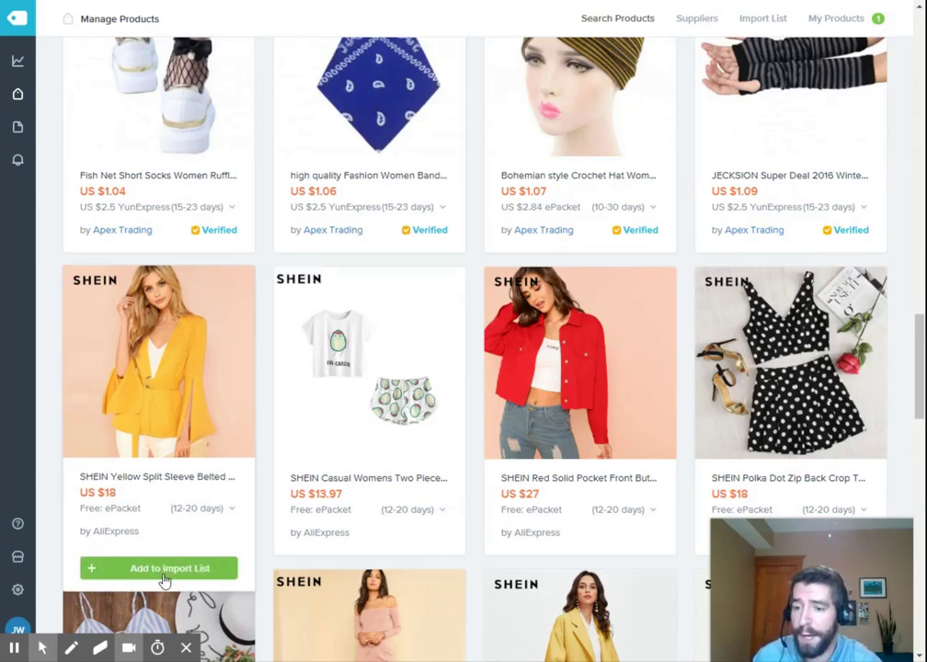
{"action": "left_click", "coordinate": [166, 570]}
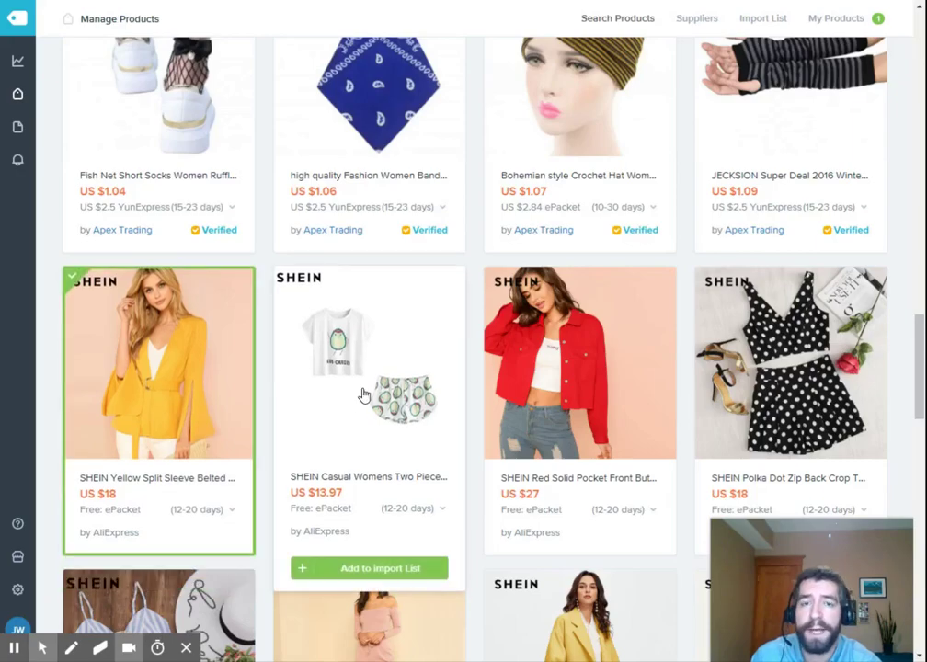
Open Oberlo's import list containing the yellow SHEIN jacket.
{"action": "scroll", "coordinate": [363, 396], "scroll_direction": "up", "scroll_amount": 15}
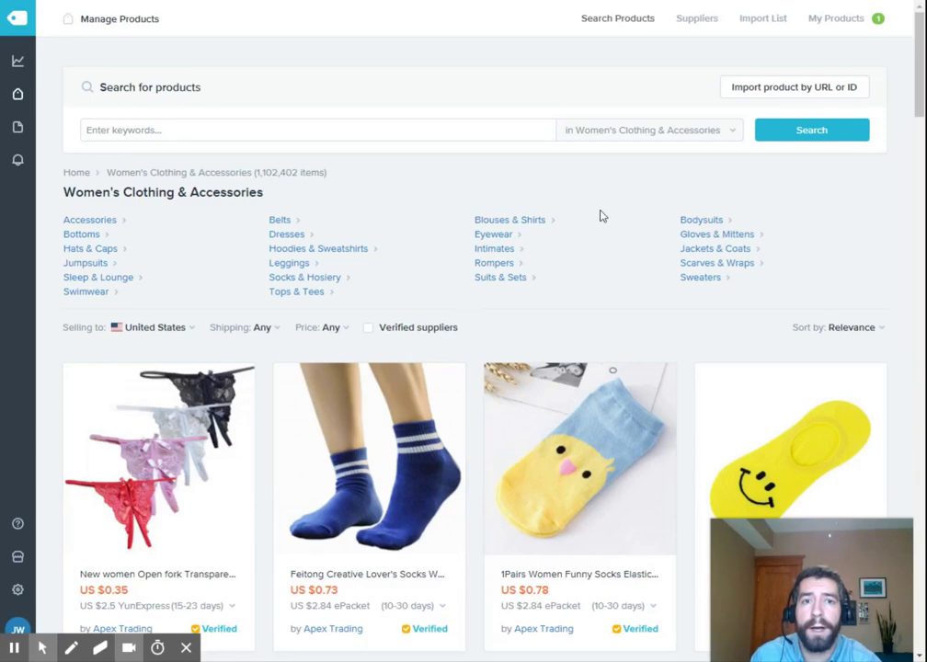
{"action": "left_click", "coordinate": [781, 40]}
{"action": "left_click", "coordinate": [770, 25]}
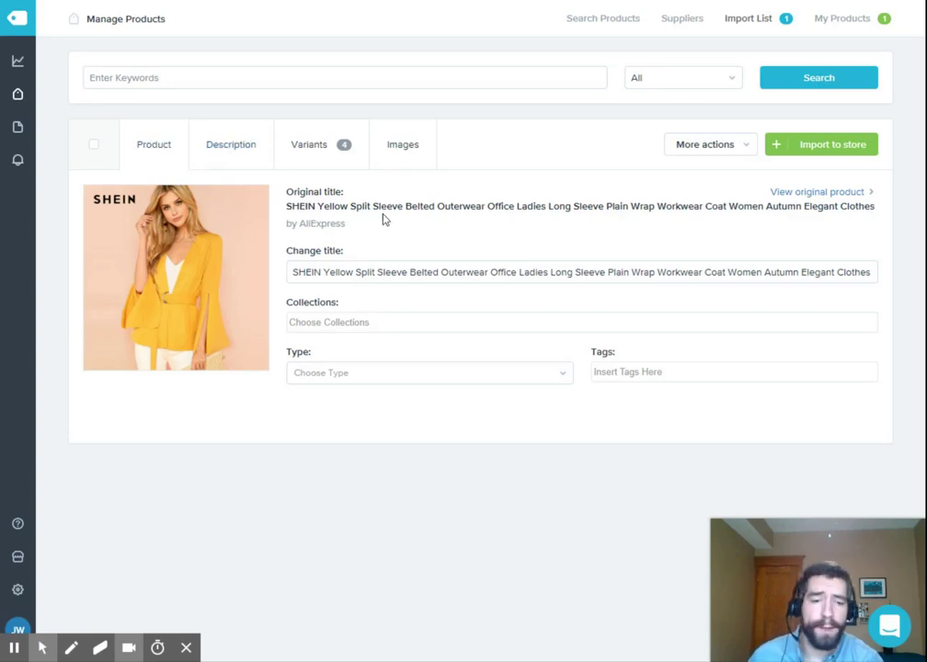
Examine the jacket's editable title, description, variants and images in the import list.
{"action": "left_click_drag", "start_coordinate": [434, 273], "coordinate": [859, 283]}
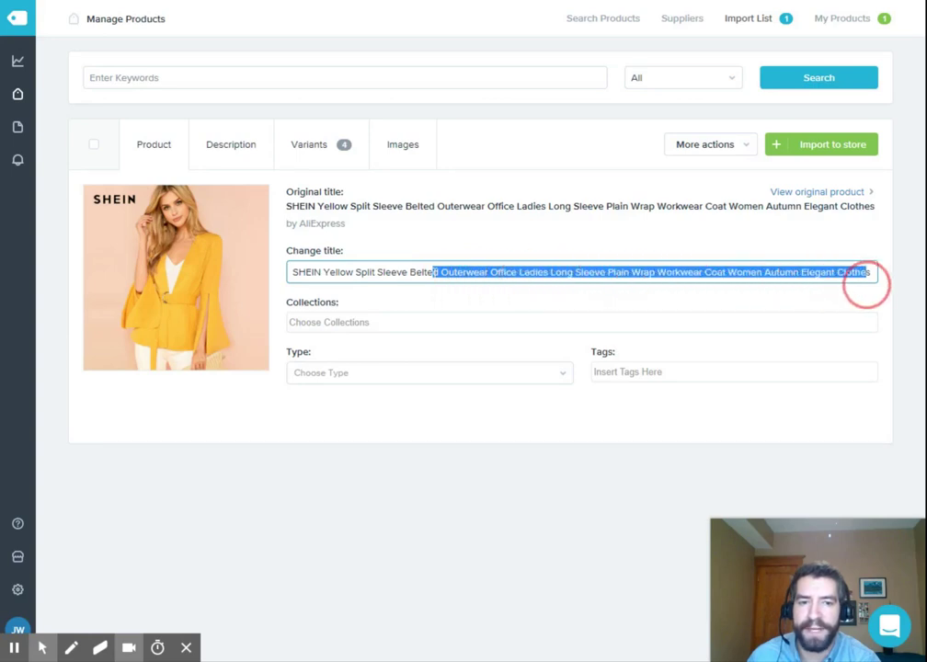
{"action": "left_click", "coordinate": [520, 272]}
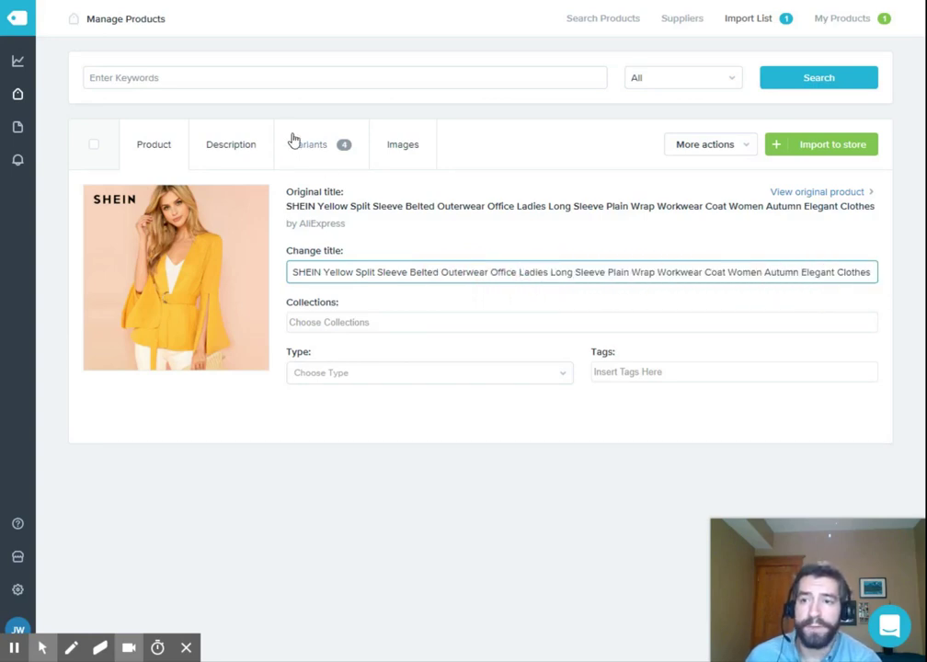
{"action": "left_click", "coordinate": [250, 149]}
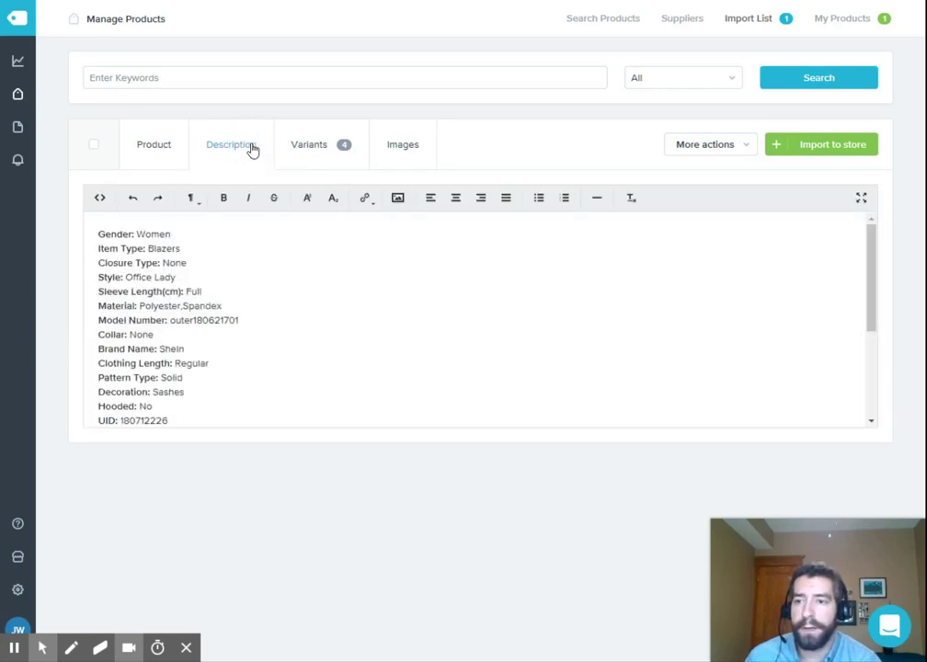
{"action": "left_click", "coordinate": [313, 149]}
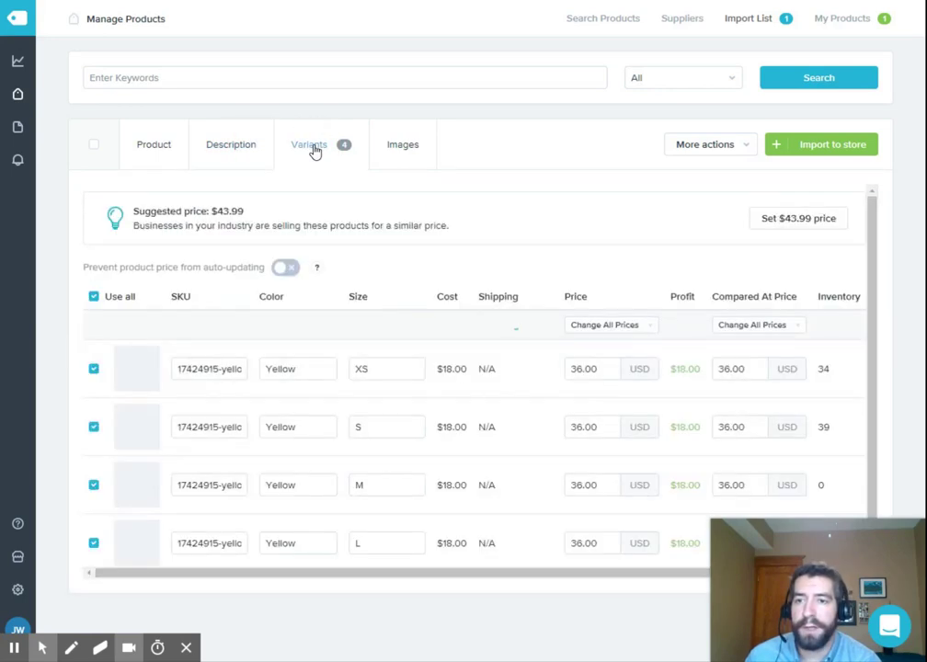
{"action": "left_click", "coordinate": [407, 149]}
{"action": "left_click", "coordinate": [156, 149]}
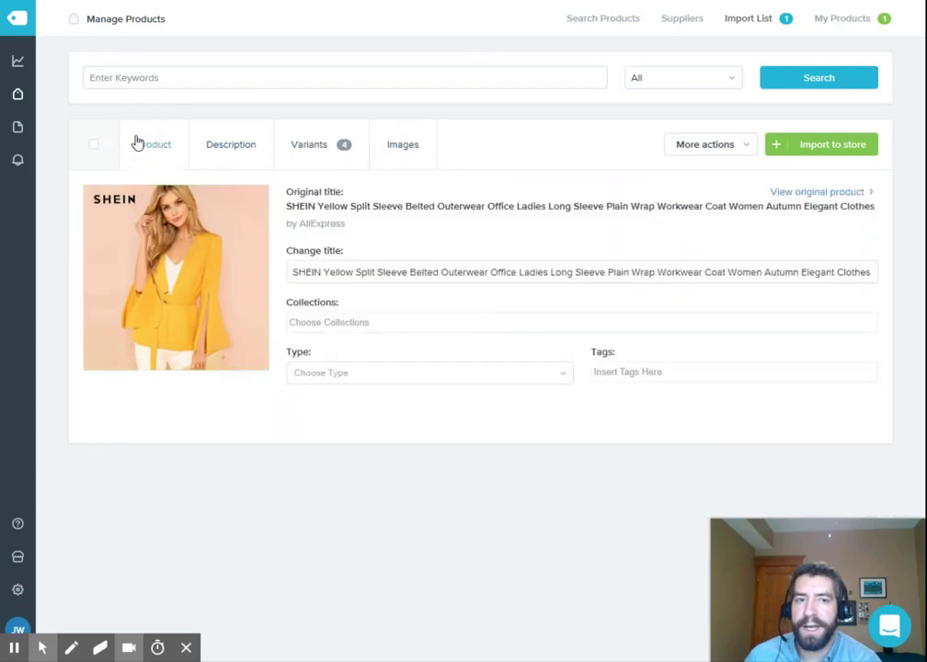
Import the yellow SHEIN jacket to the store and open it for editing on Shopify.
{"action": "left_click", "coordinate": [810, 145]}
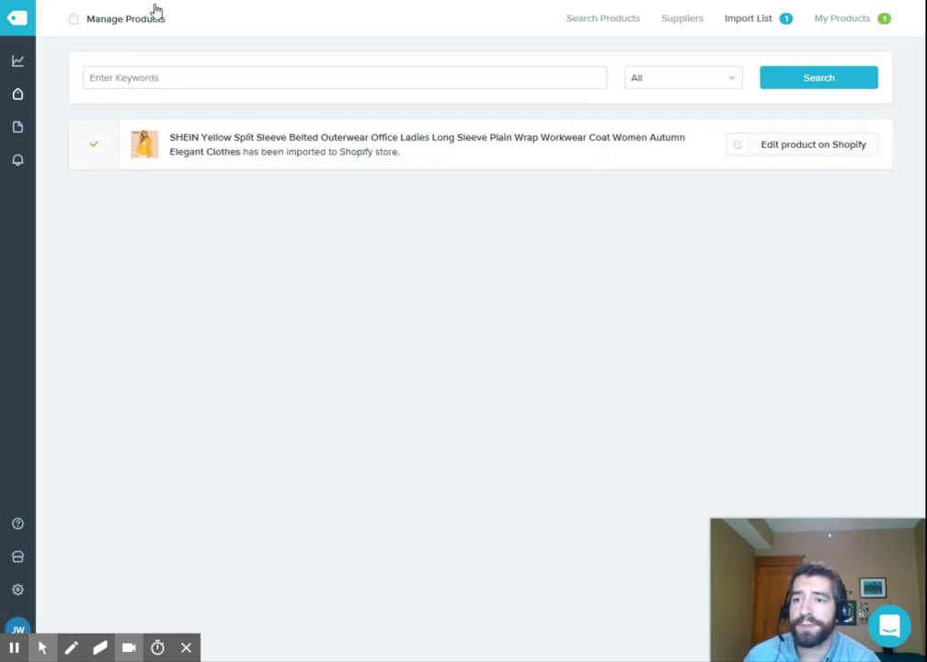
{"action": "left_click", "coordinate": [772, 149]}
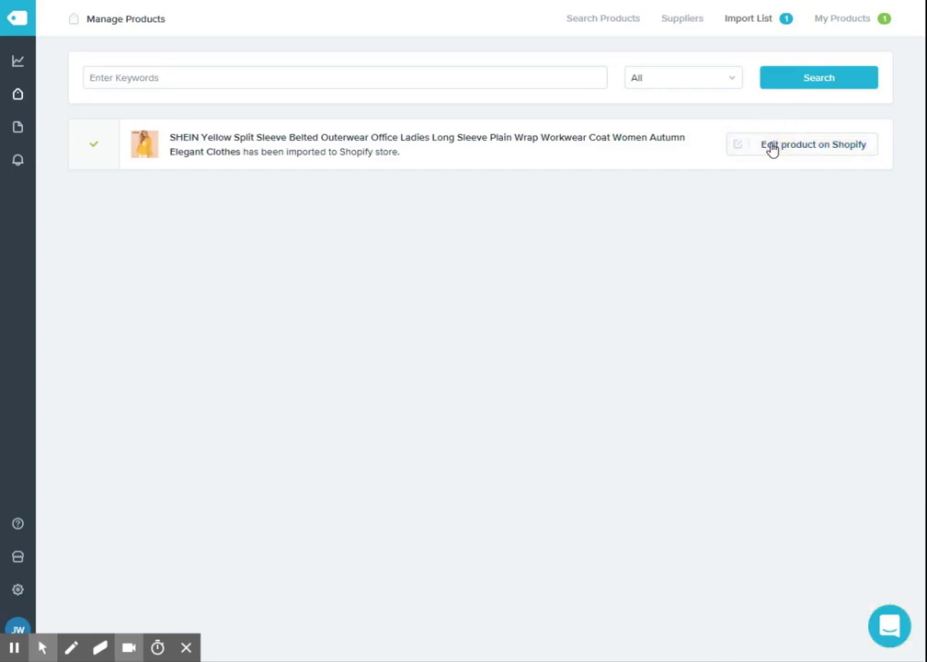